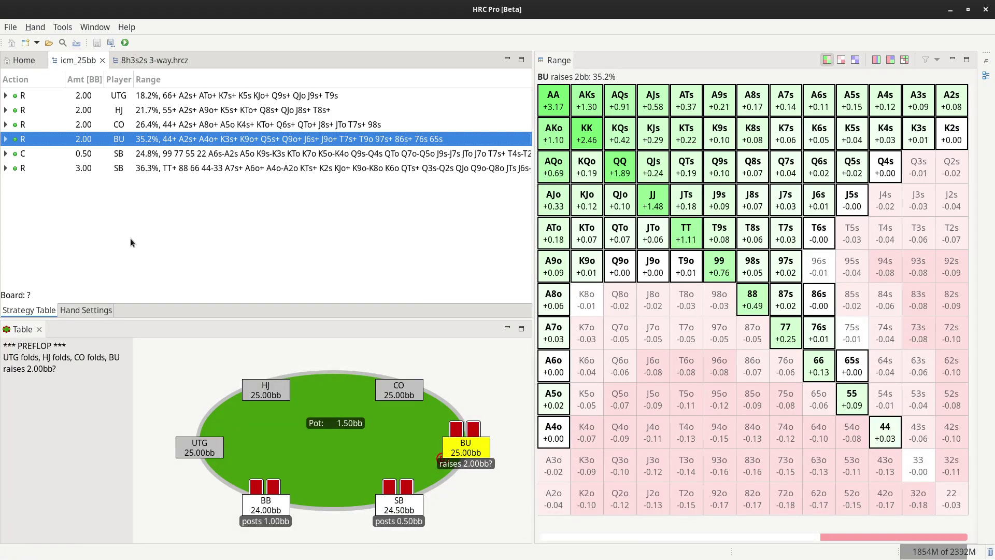
Create a postflop calculation on the 8h3s2s flop from the big blind's call after the button's 2.00 raise and the small blind's call
{"action": "left_click", "coordinate": [6, 140]}
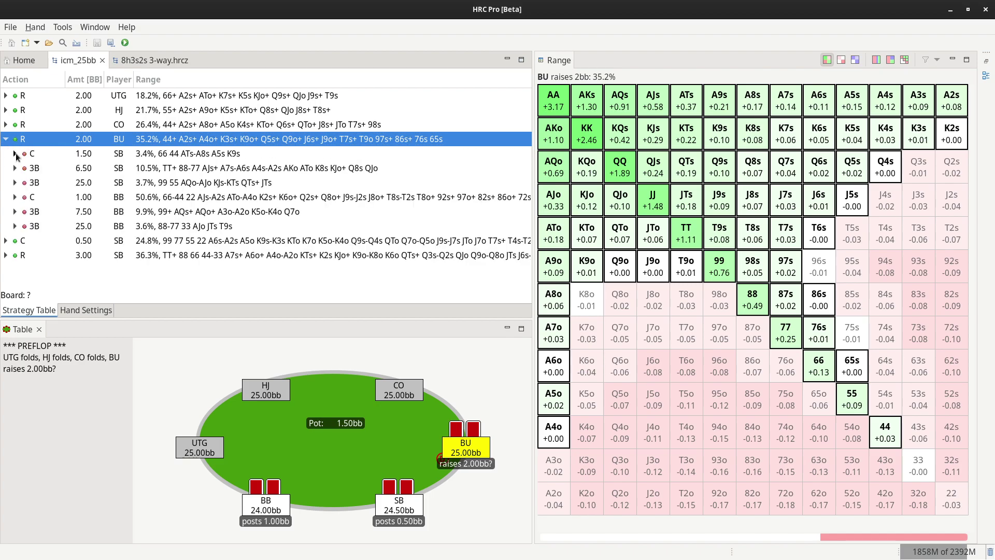
{"action": "left_click", "coordinate": [15, 154]}
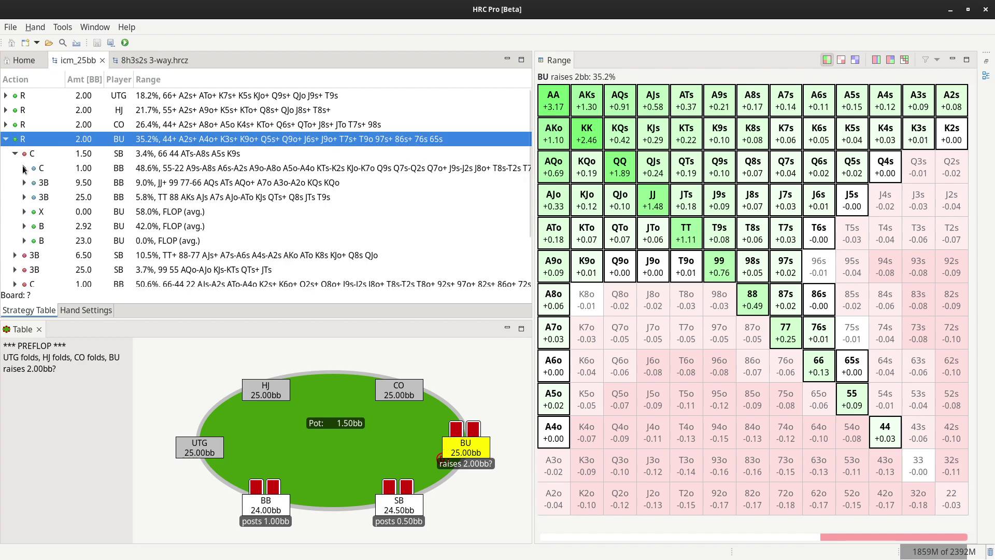
{"action": "left_click", "coordinate": [71, 168]}
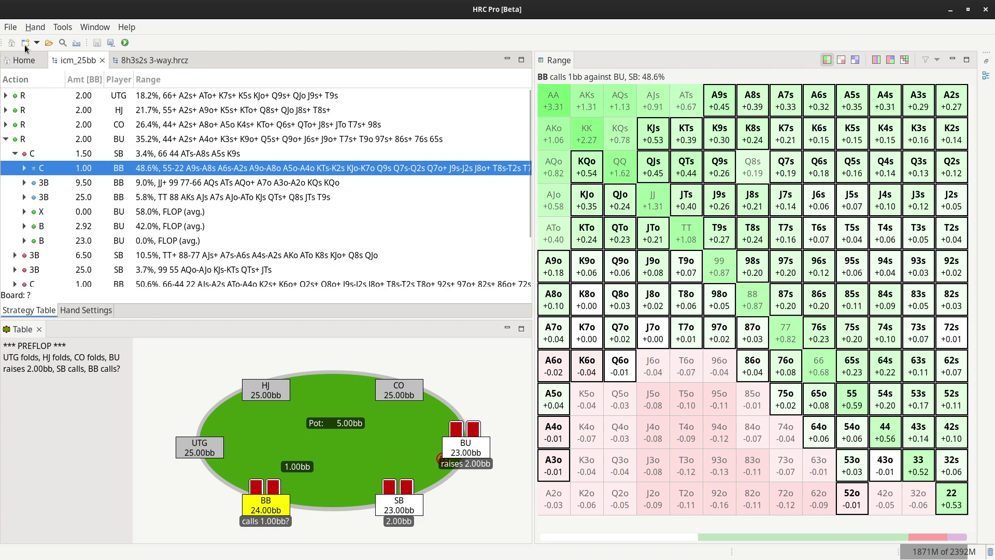
{"action": "left_click", "coordinate": [32, 27]}
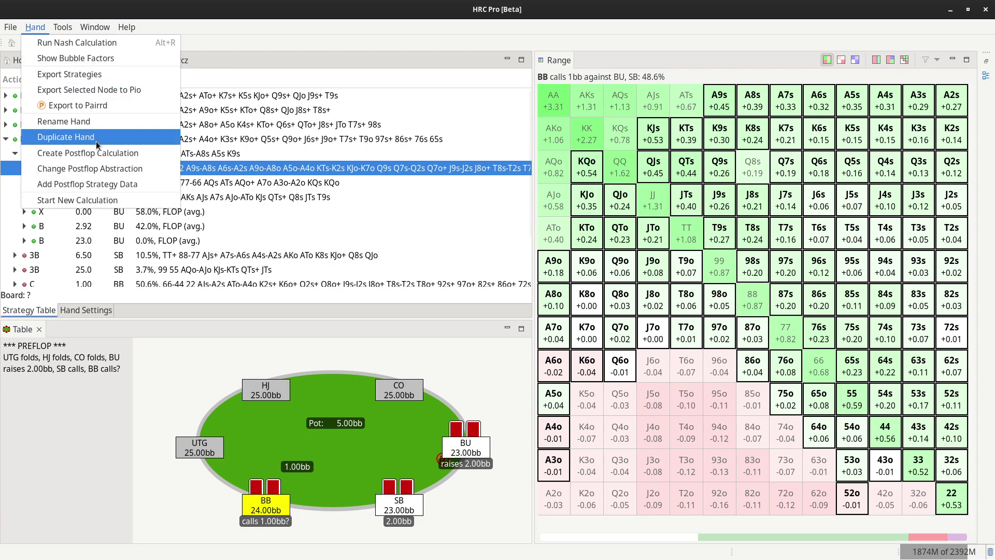
{"action": "left_click", "coordinate": [160, 153]}
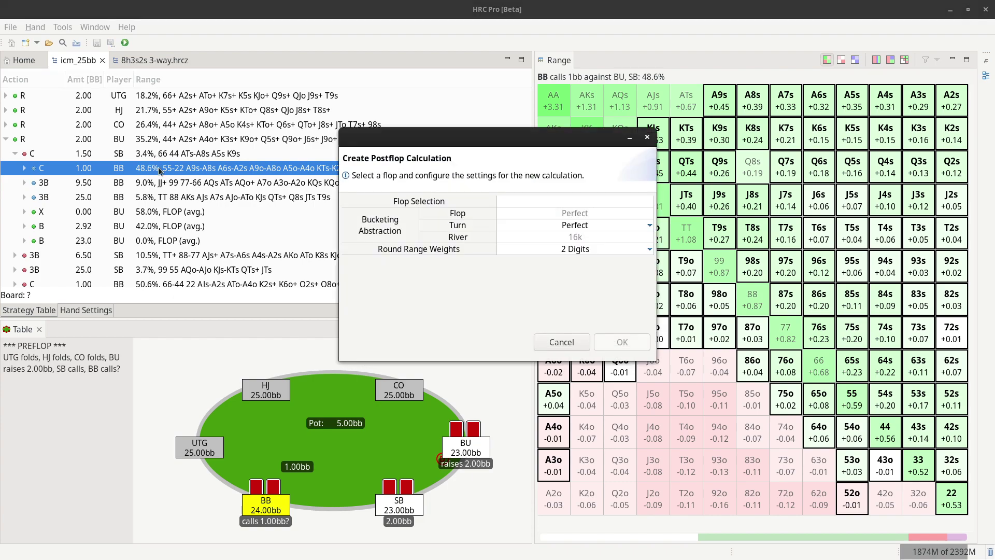
{"action": "left_click", "coordinate": [548, 200]}
{"action": "left_click", "coordinate": [706, 242]}
{"action": "left_click", "coordinate": [826, 224]}
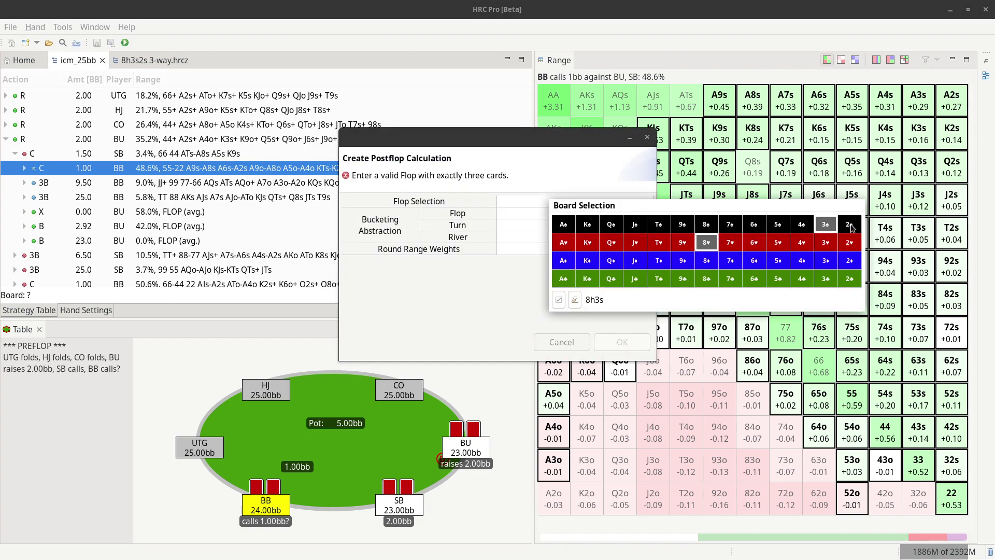
{"action": "left_click", "coordinate": [849, 223]}
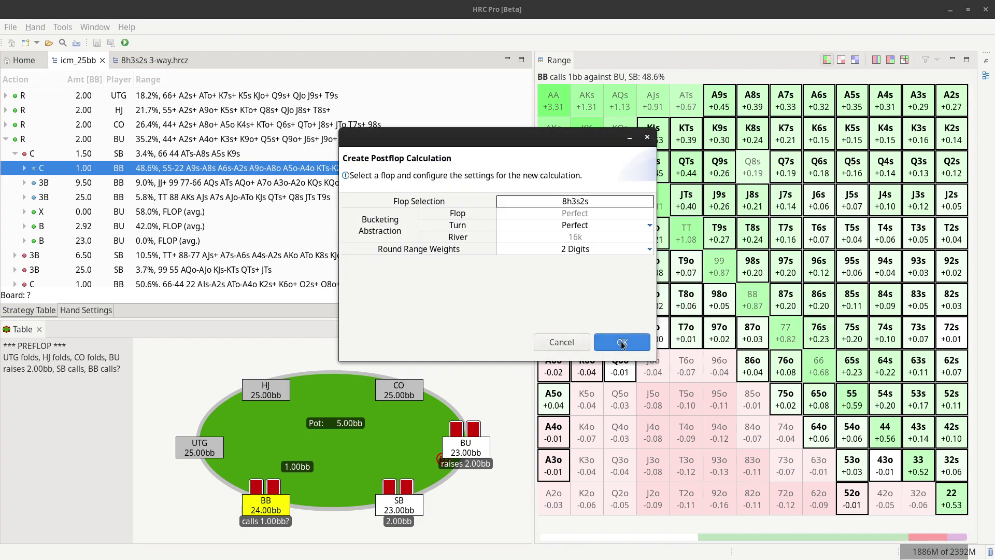
{"action": "left_click", "coordinate": [622, 343]}
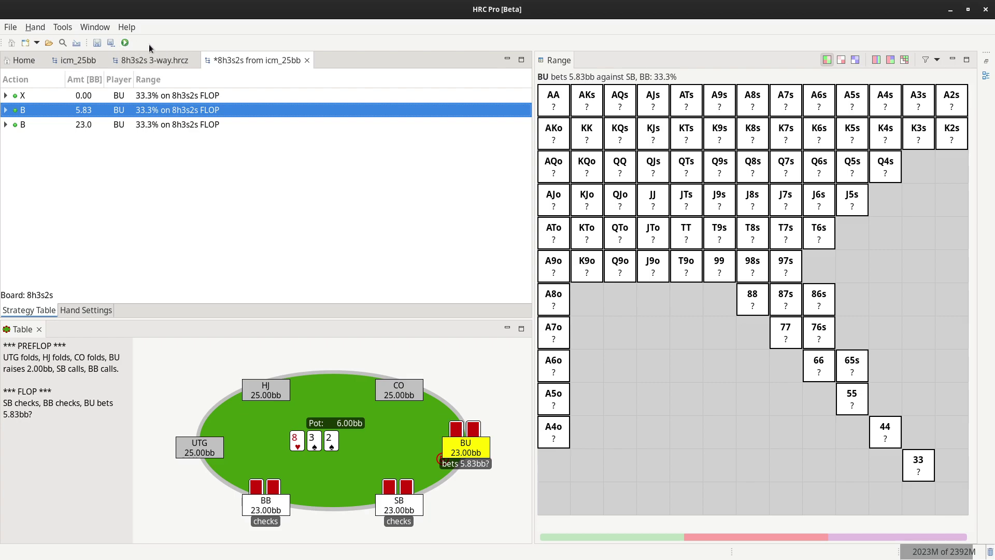
In the 8h3s2s 3-way.hrcz hand, examine the button's check and 5.83 bet ranges, including the suit combinations of Q9o
{"action": "left_click", "coordinate": [149, 60]}
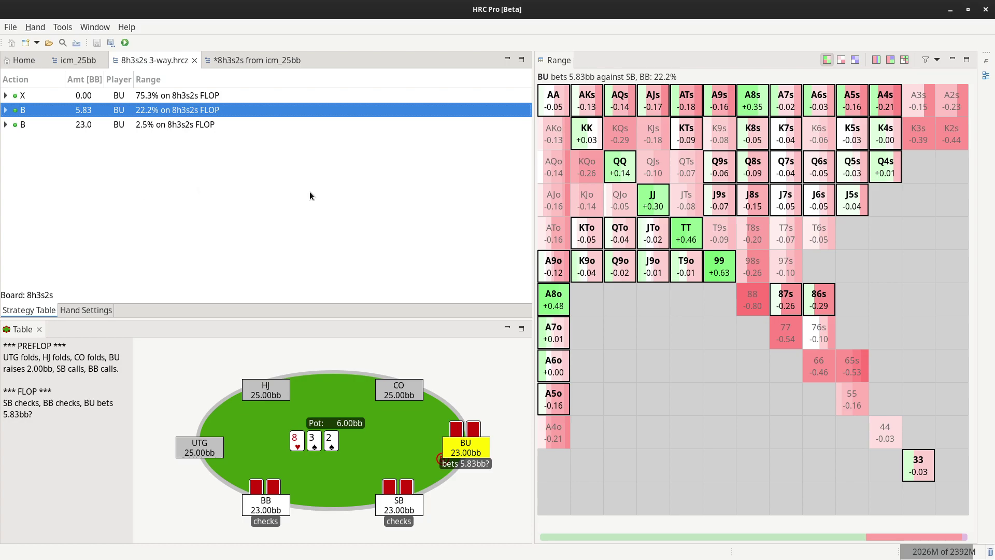
{"action": "left_click", "coordinate": [201, 95]}
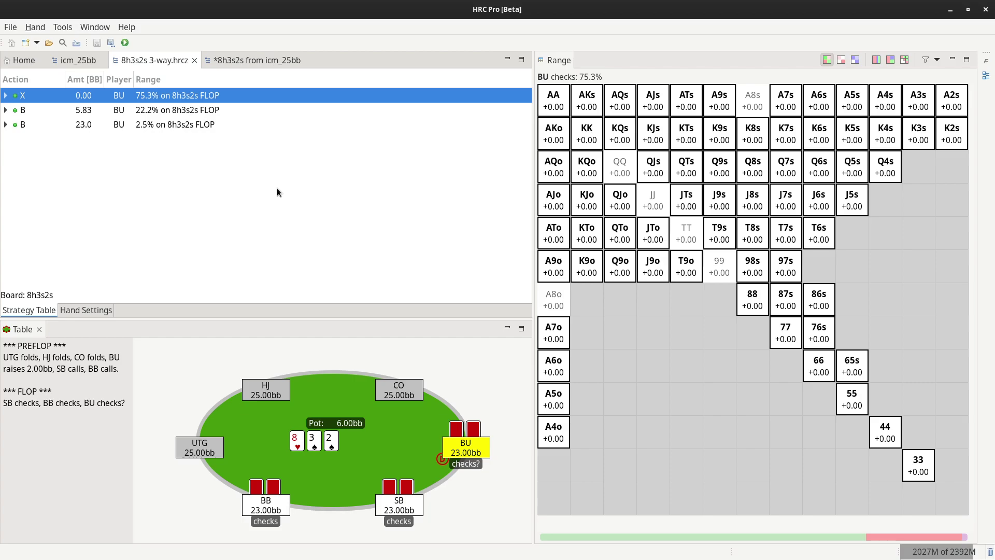
{"action": "left_click", "coordinate": [200, 110]}
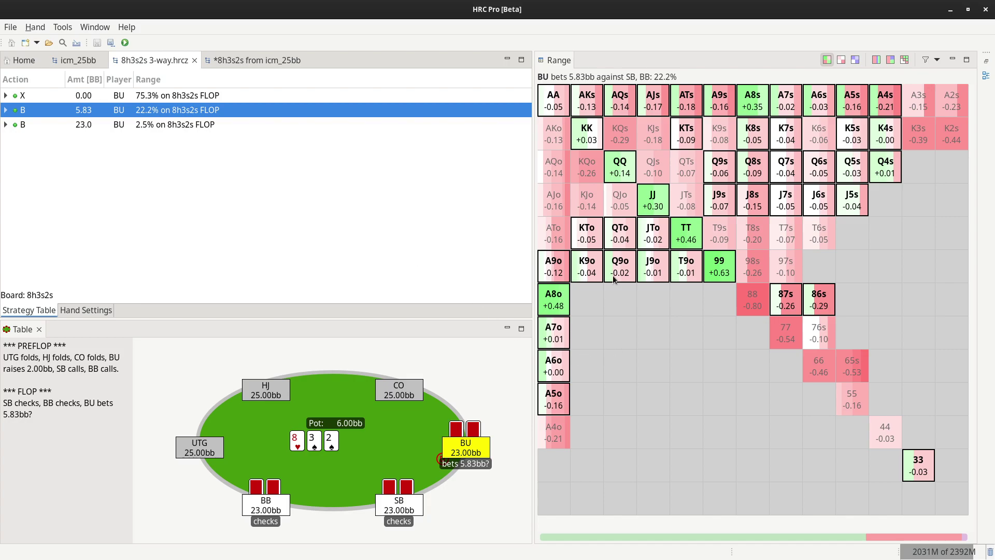
{"action": "mouse_move", "coordinate": [613, 275]}
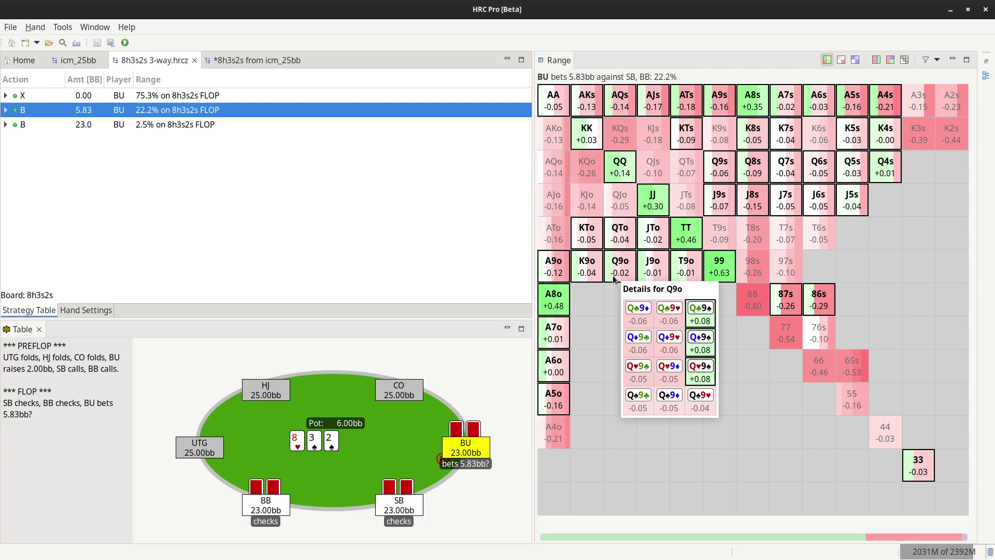
{"action": "left_click", "coordinate": [246, 197]}
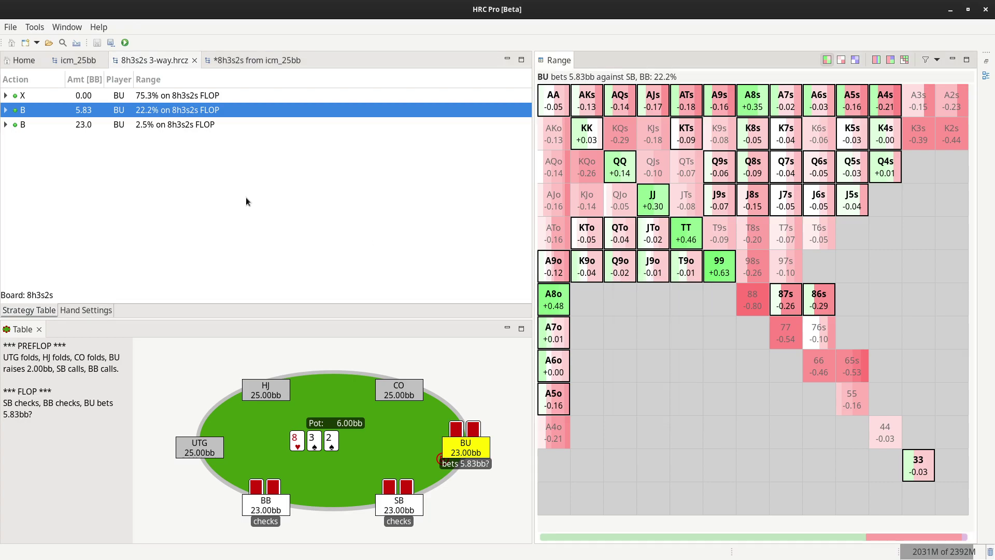
Show all actions combined in the range grid and set the turn to Td to view the small blind's check after the button's check
{"action": "left_click", "coordinate": [6, 95]}
{"action": "left_click", "coordinate": [905, 59]}
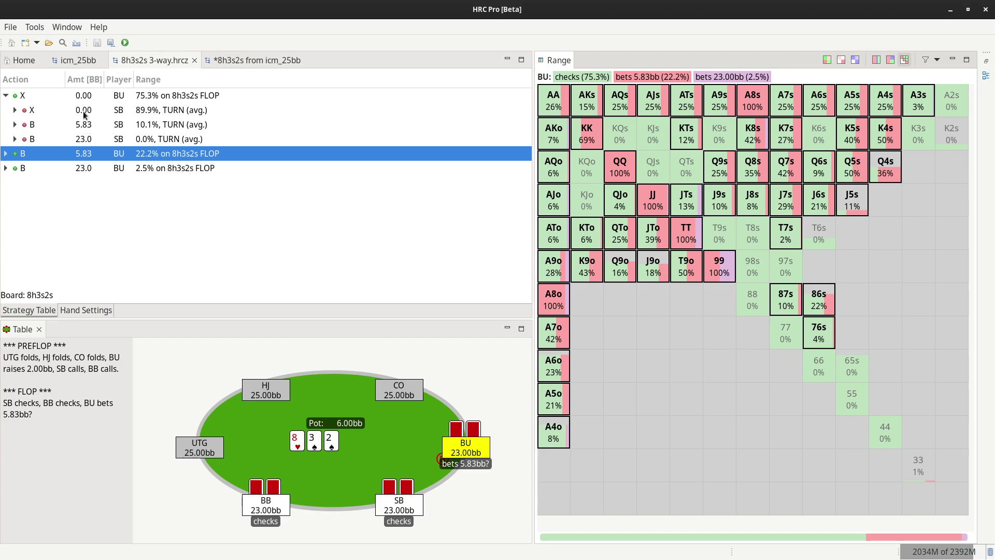
{"action": "left_click", "coordinate": [58, 297]}
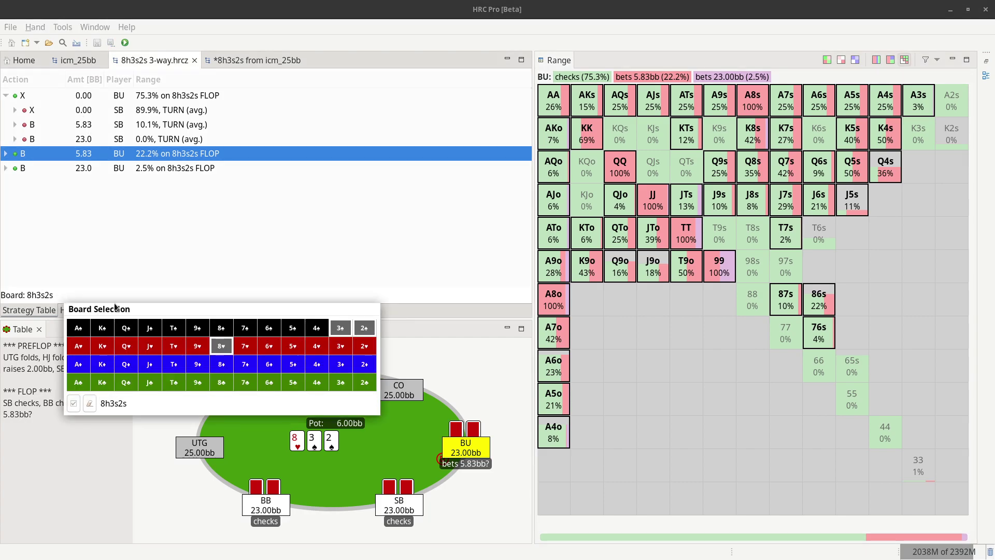
{"action": "left_click", "coordinate": [175, 367]}
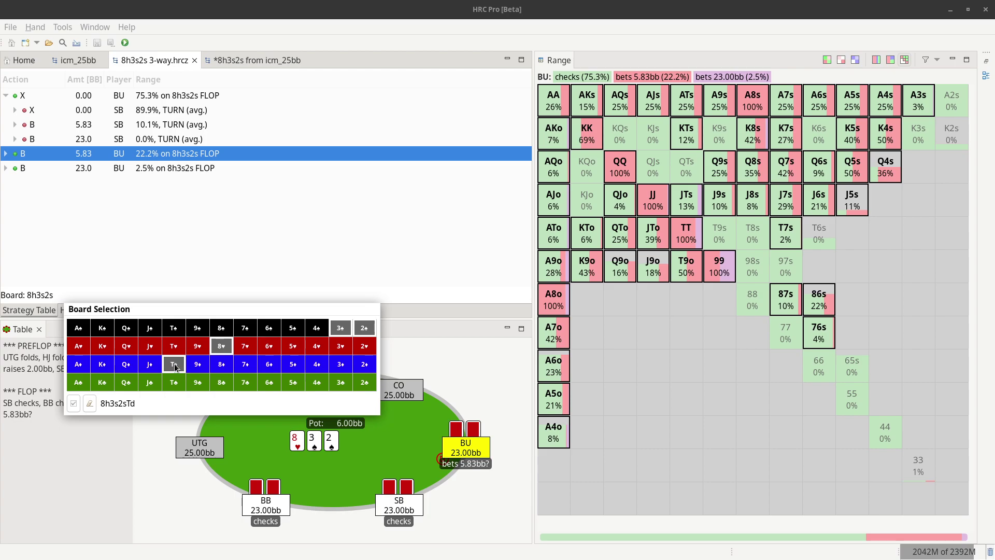
{"action": "left_click", "coordinate": [162, 244]}
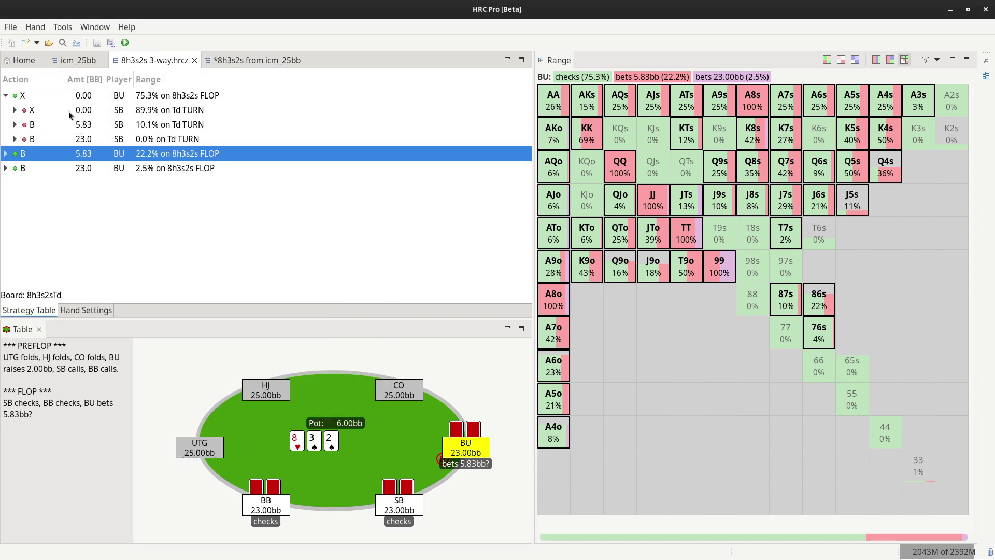
{"action": "left_click", "coordinate": [69, 111]}
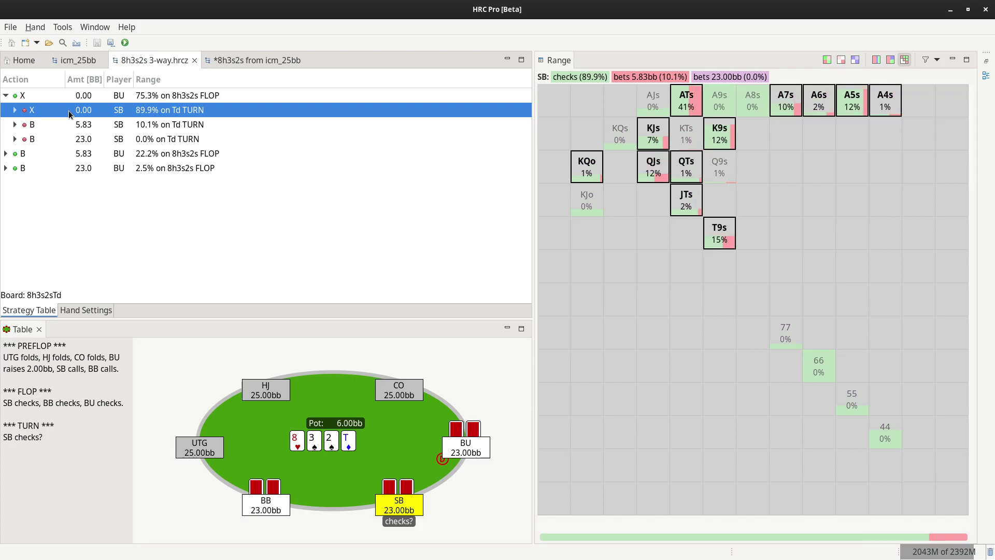
Change the turn card on the board to 6d for the small blind's turn strategy
{"action": "left_click", "coordinate": [81, 295]}
{"action": "left_click", "coordinate": [197, 361]}
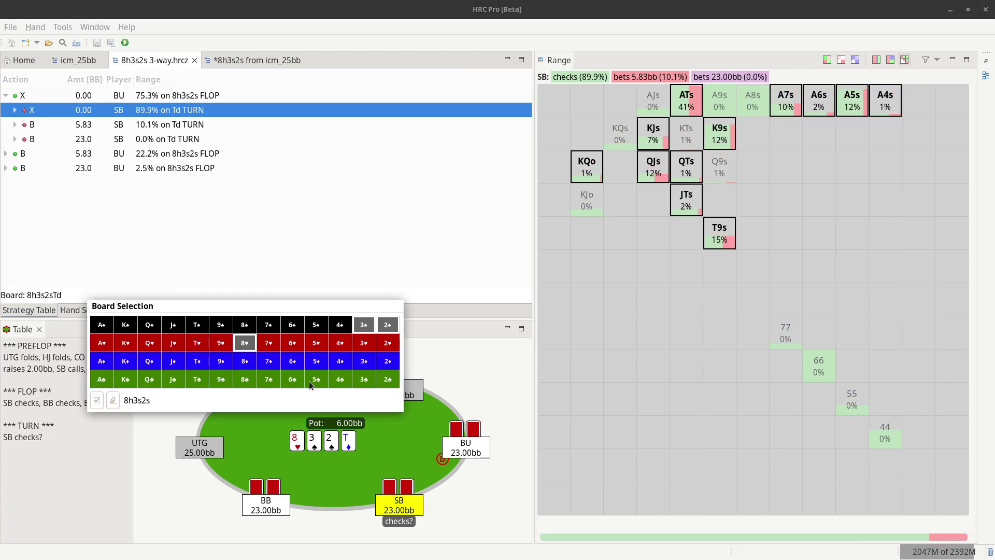
{"action": "left_click", "coordinate": [292, 361]}
{"action": "left_click", "coordinate": [290, 248]}
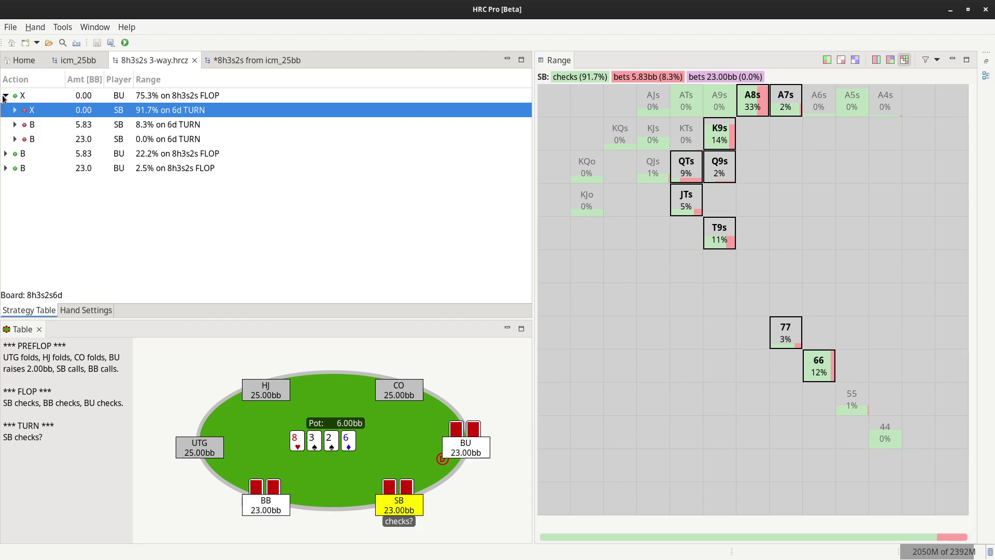
Export only the button's 2.00 raise range from the icm_25bb hand to the Pairrd Trainer, then return to the HRC Pro window
{"action": "left_click", "coordinate": [73, 62]}
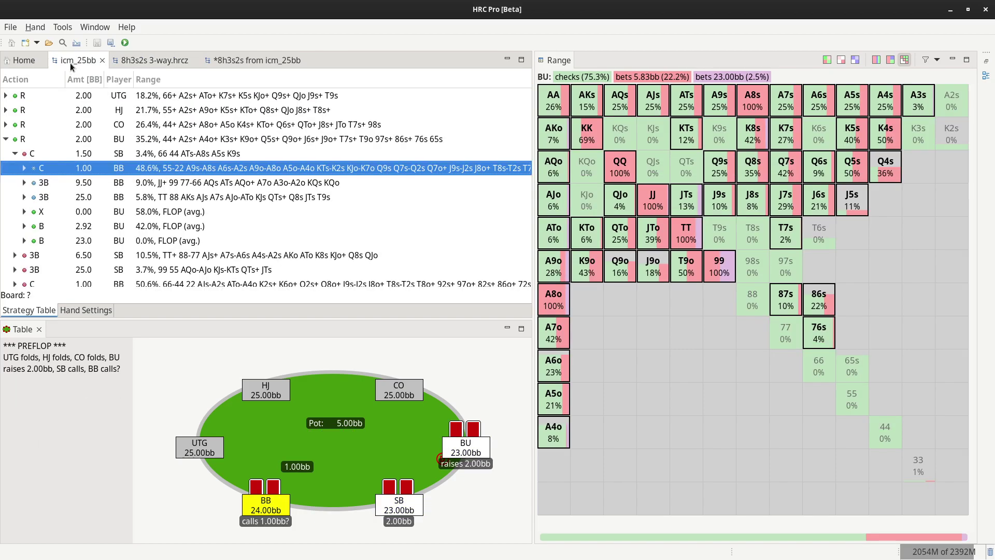
{"action": "double_click", "coordinate": [24, 141]}
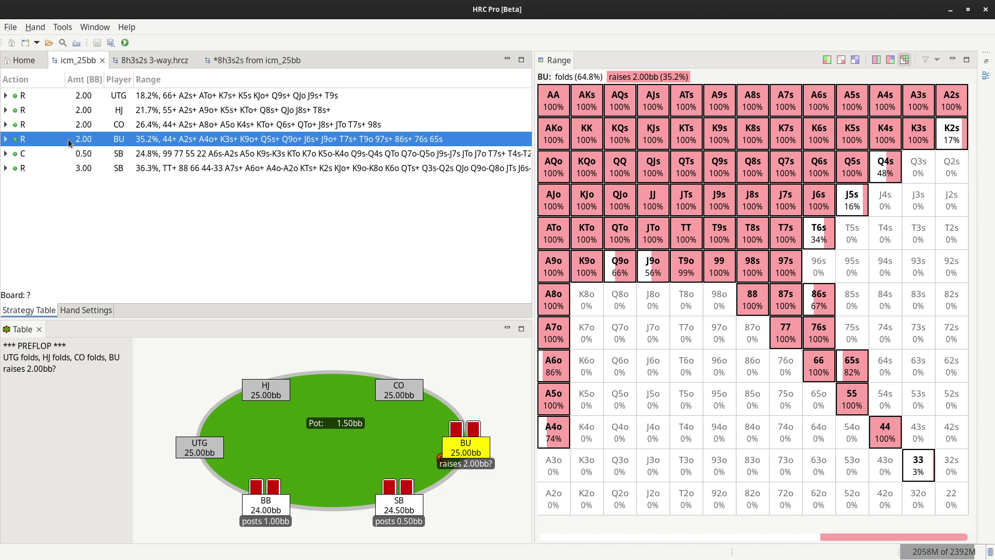
{"action": "left_click", "coordinate": [35, 27]}
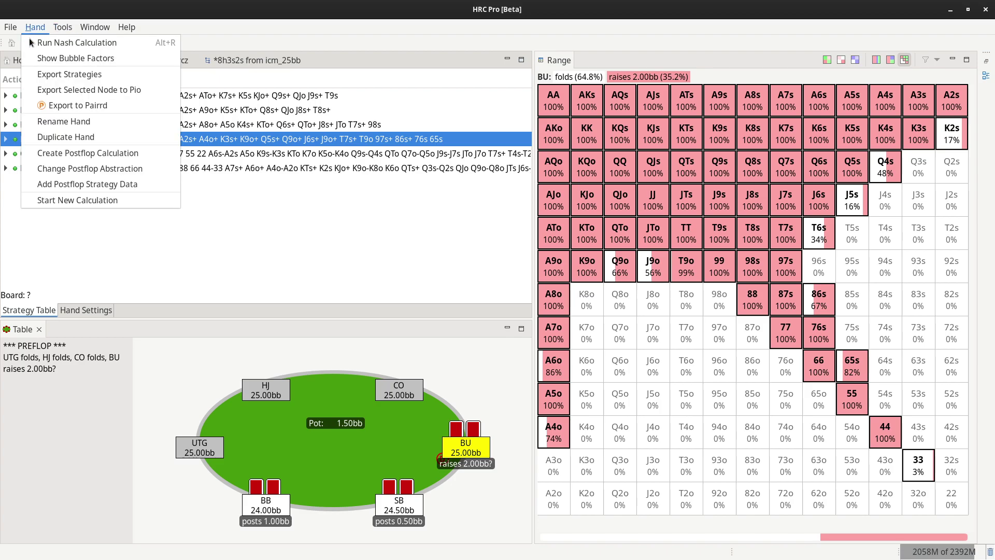
{"action": "left_click", "coordinate": [129, 107]}
{"action": "left_click", "coordinate": [299, 168]}
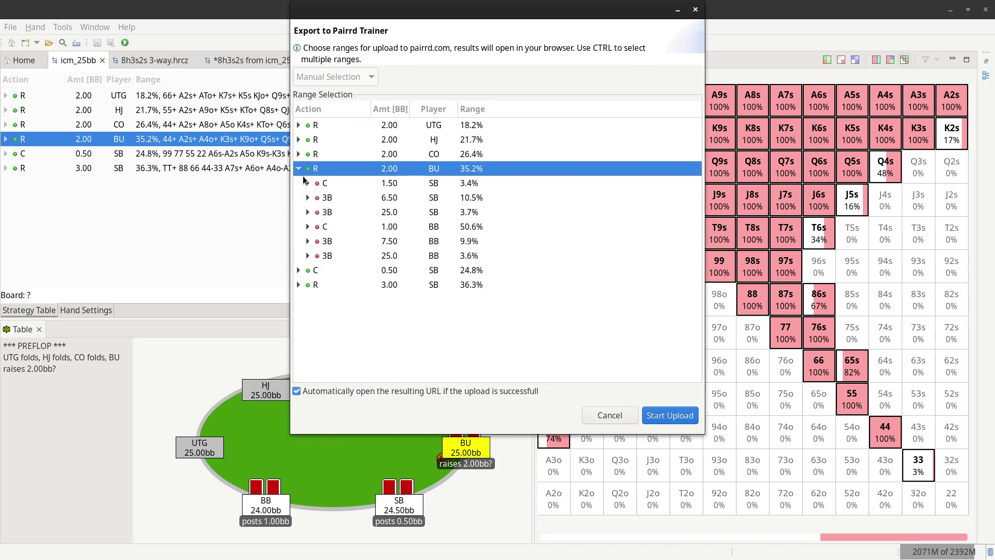
{"action": "left_click", "coordinate": [328, 256], "text": "shift"}
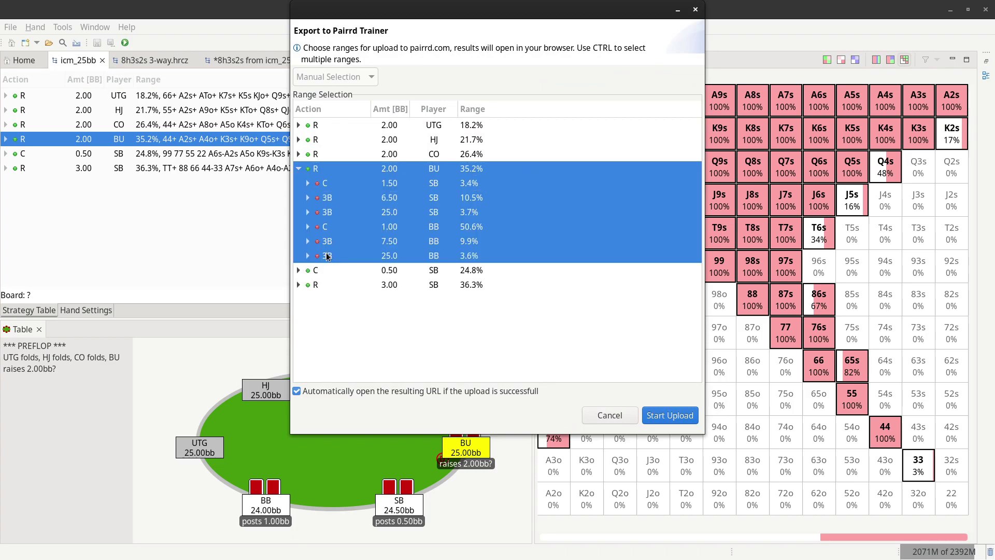
{"action": "left_click", "coordinate": [318, 170]}
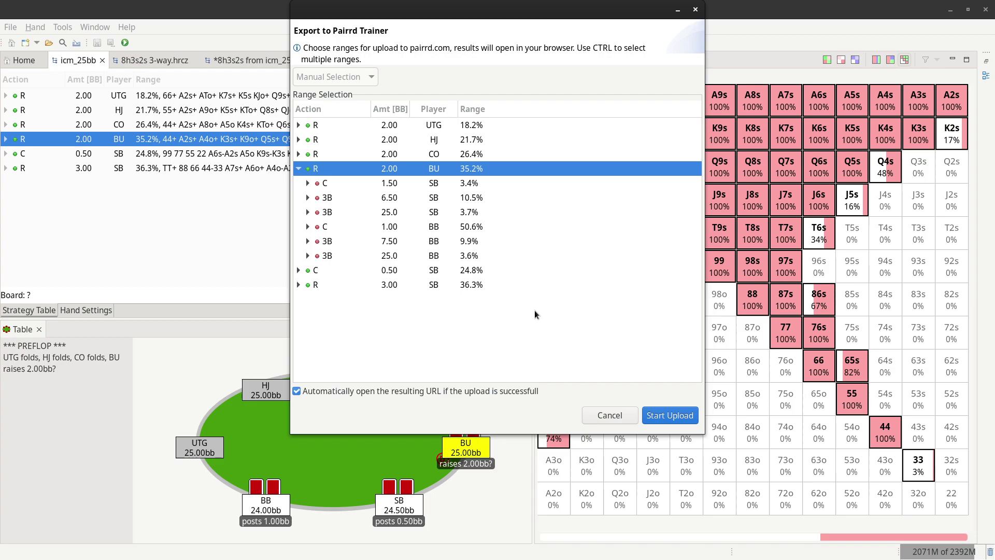
{"action": "left_click", "coordinate": [671, 419]}
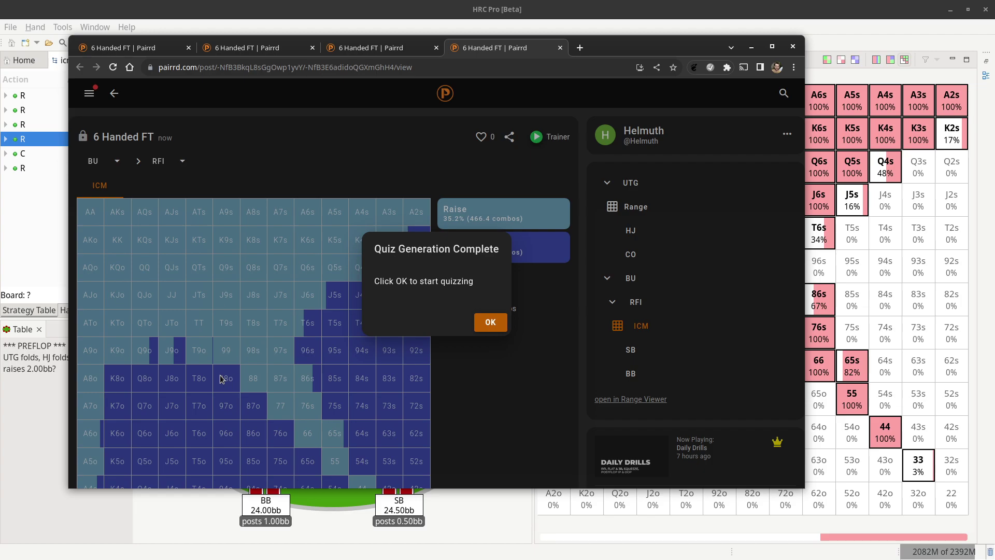
{"action": "left_click", "coordinate": [369, 21]}
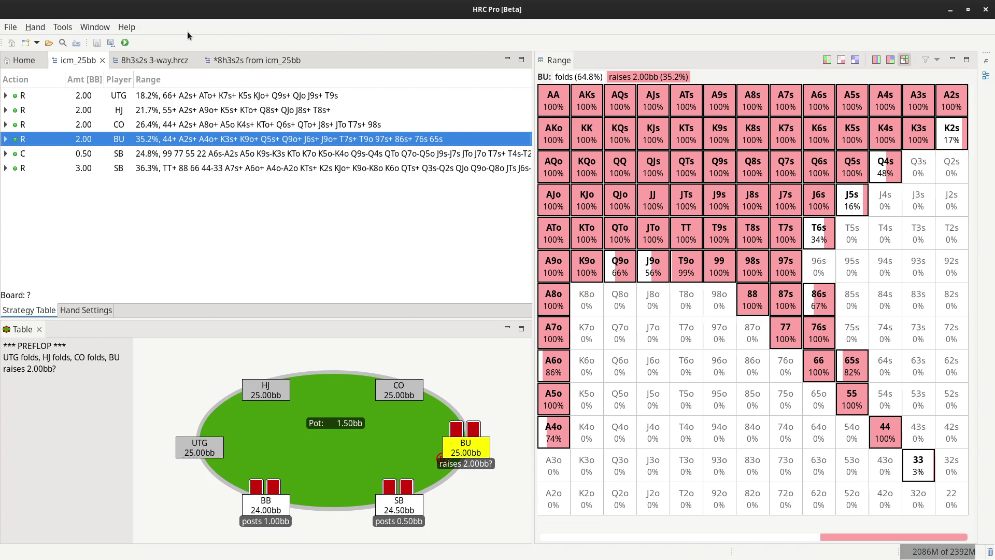
{"action": "left_click", "coordinate": [128, 28]}
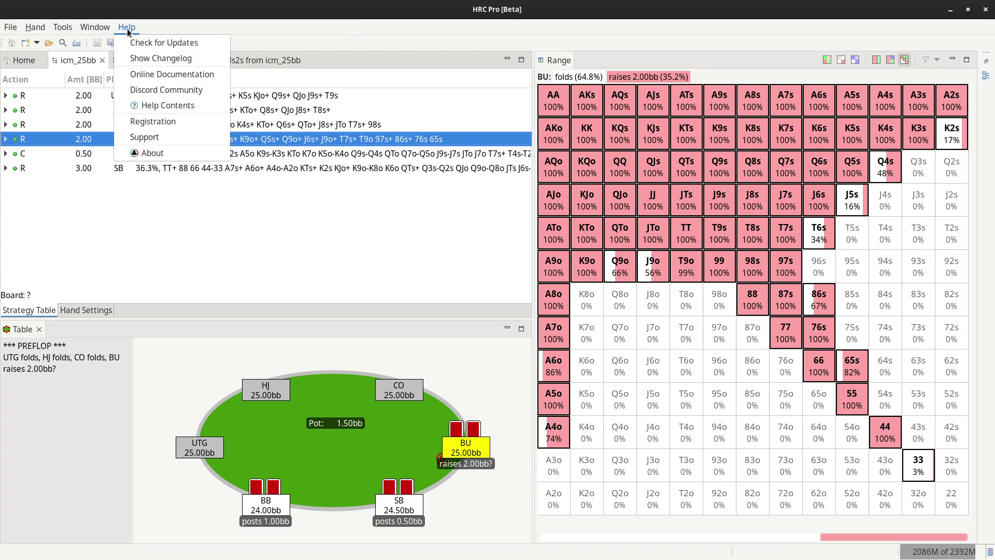
{"action": "left_click", "coordinate": [205, 91]}
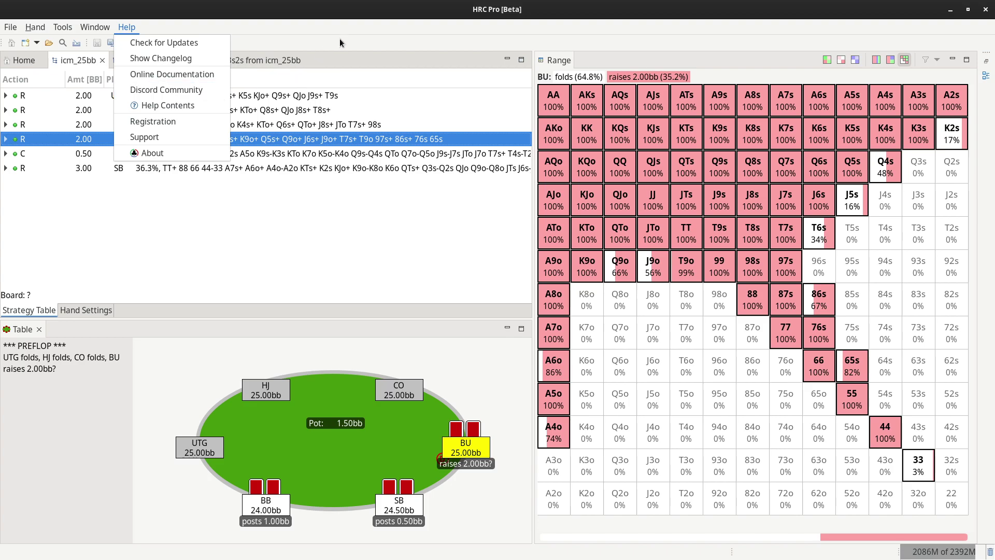